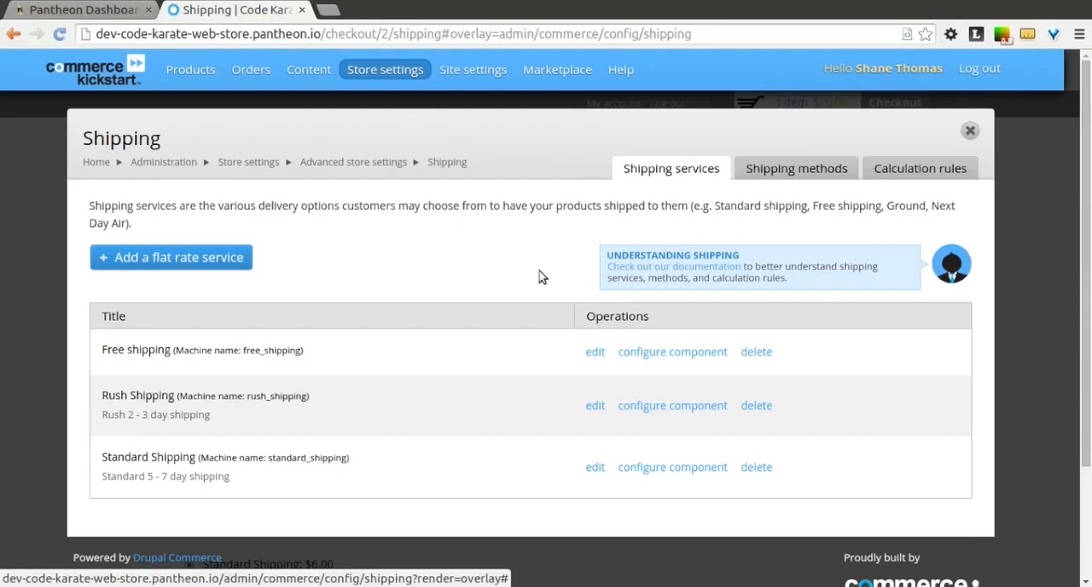
Open the rule component of the Free shipping service for configuration, leaving the service undeleted.
click(761, 354)
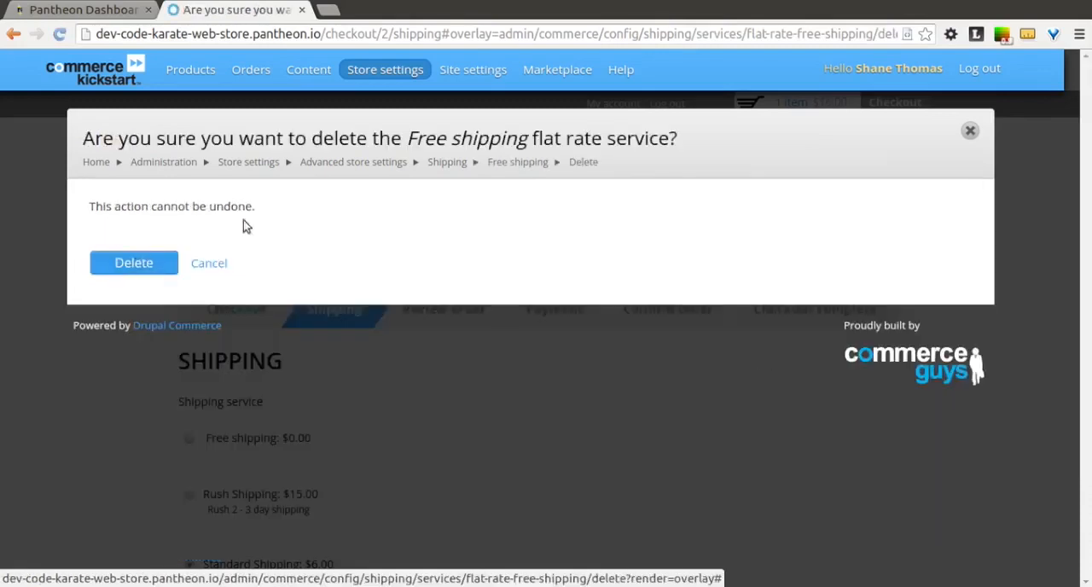
click(209, 263)
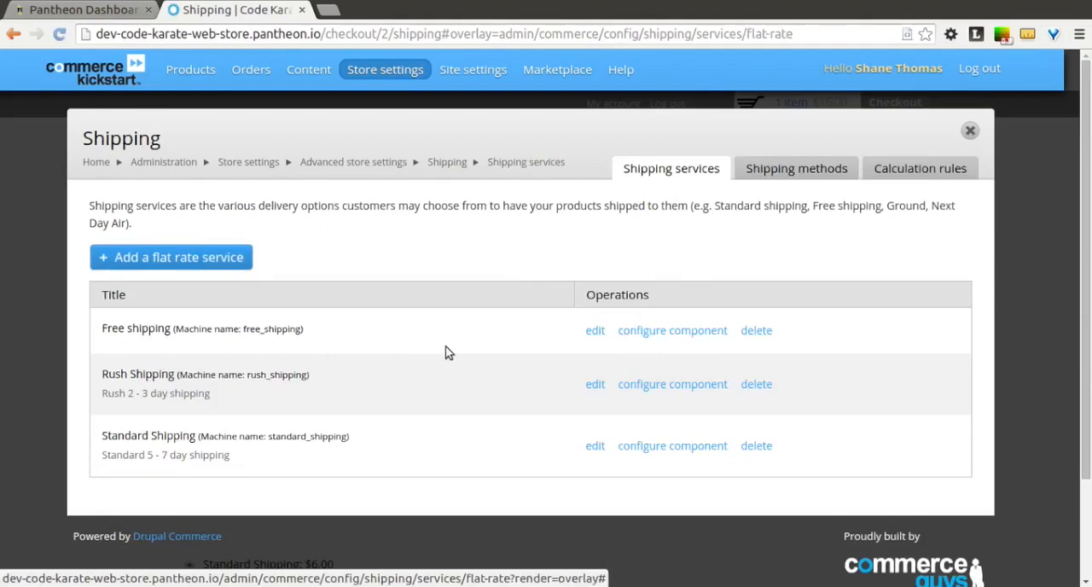
click(663, 337)
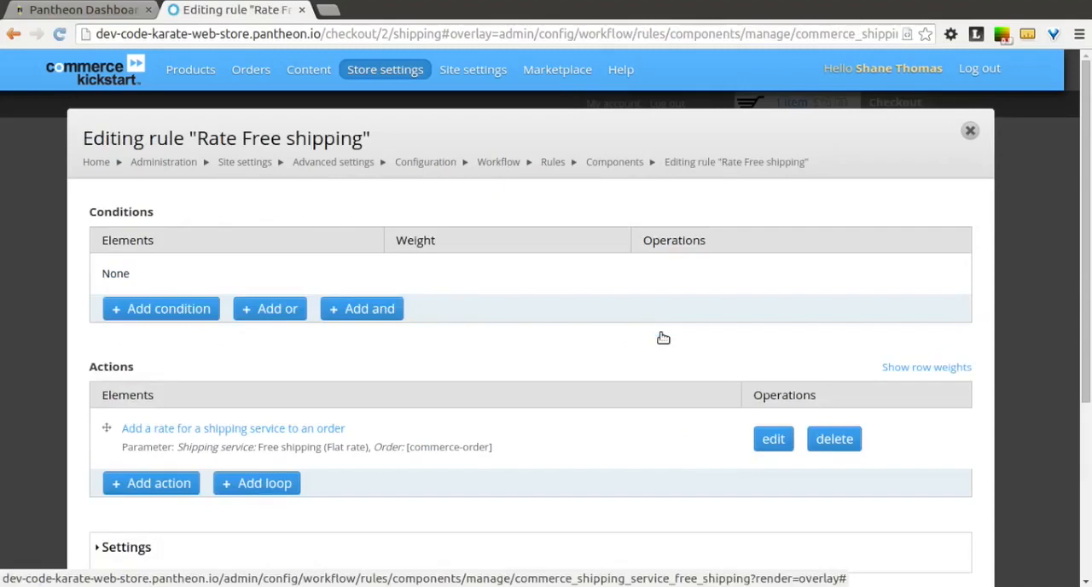
drag(1089, 224, 1089, 265)
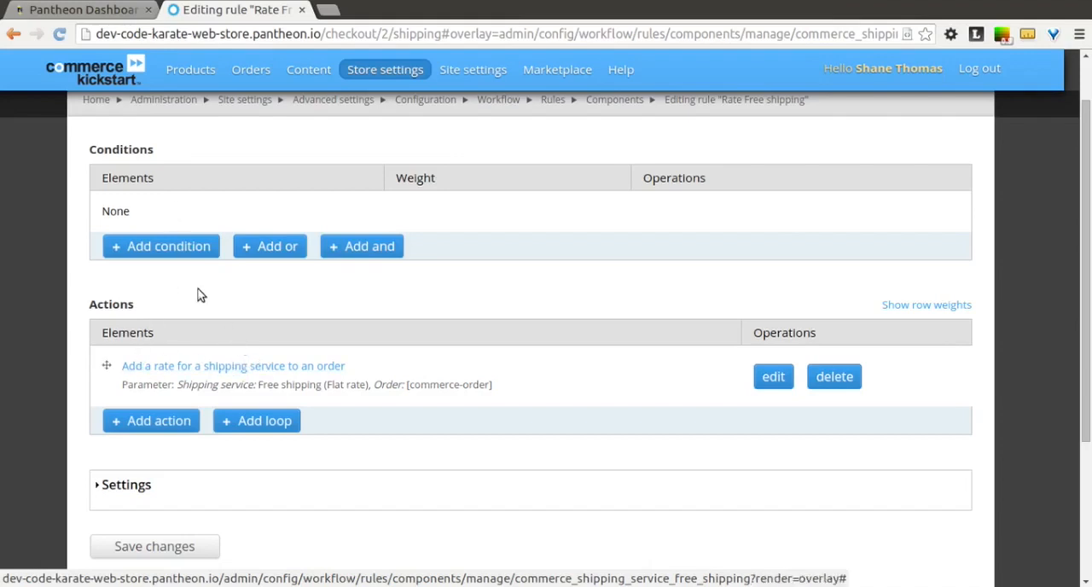
Start a new Order amount comparison condition in the Free shipping rate rule.
click(182, 244)
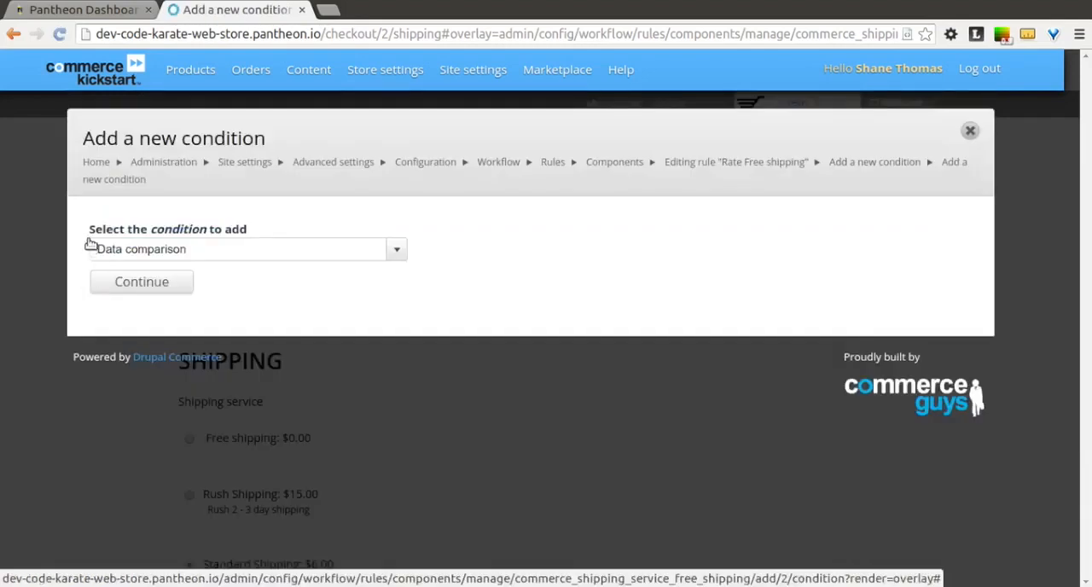
click(398, 253)
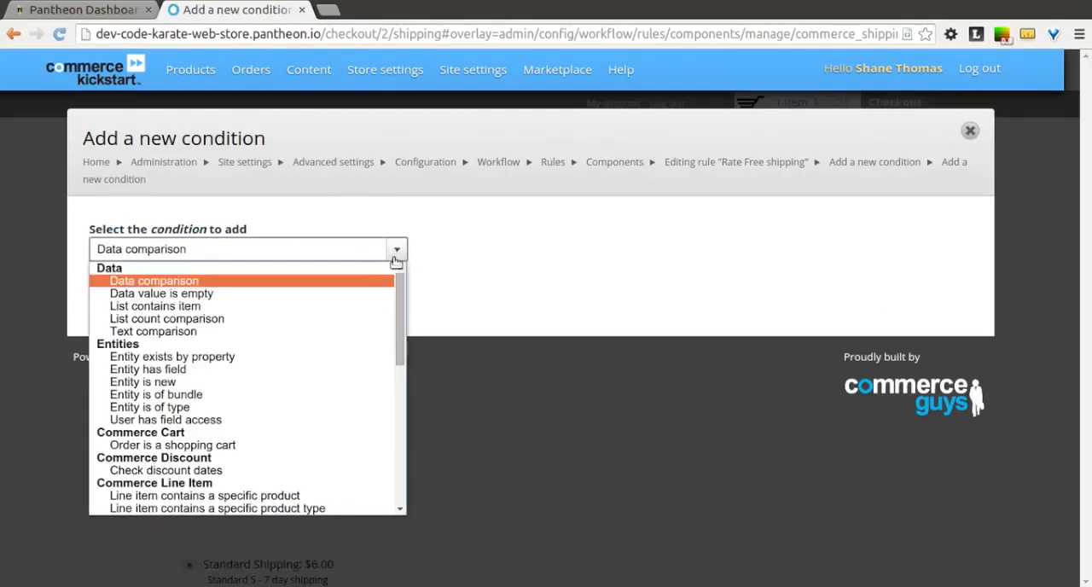
click(408, 311)
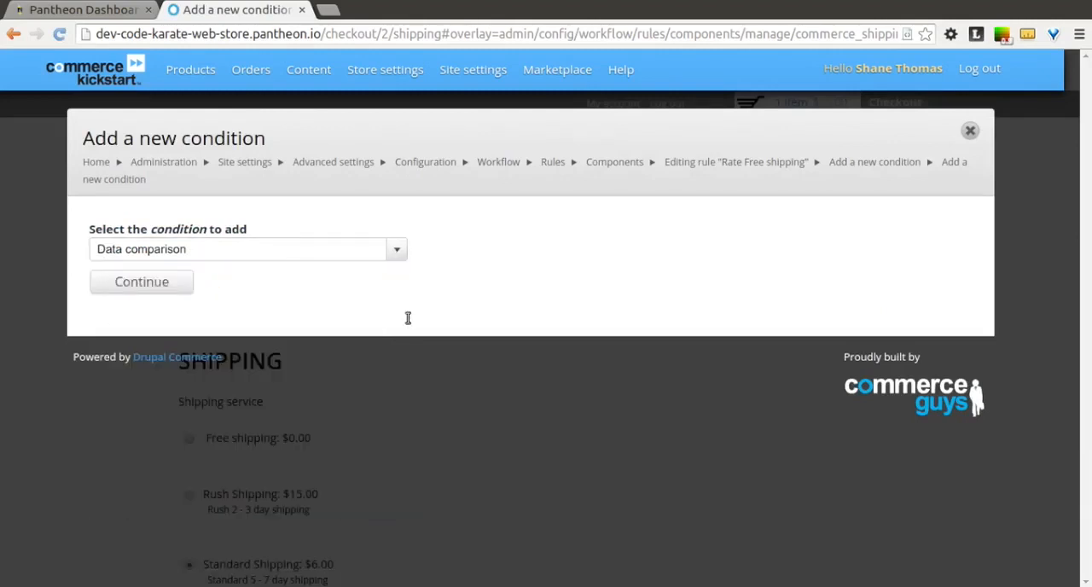
click(400, 251)
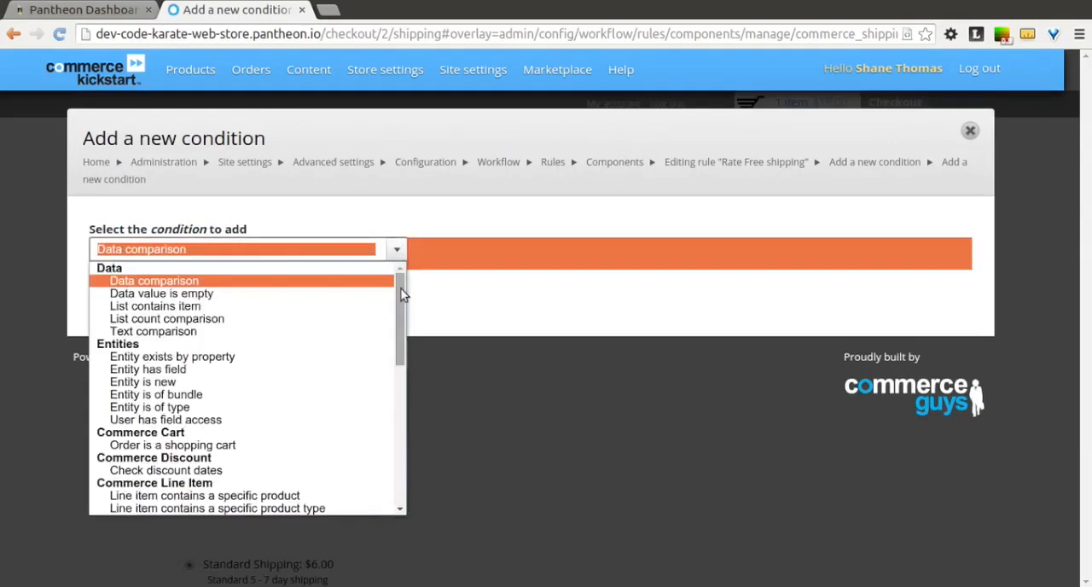
drag(401, 288, 407, 365)
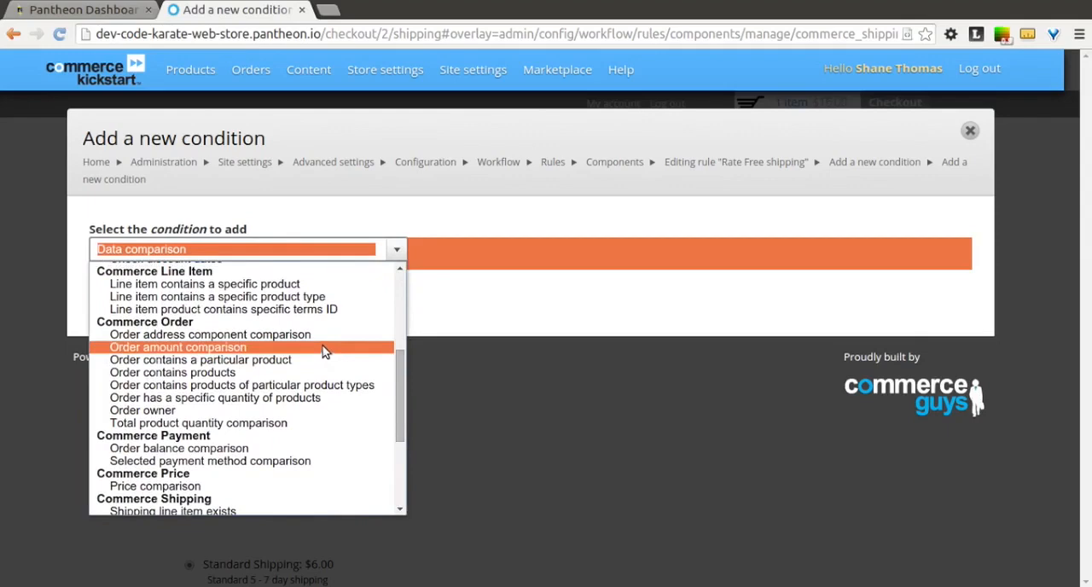
mouse_move(400, 357)
mouse_down()
mouse_move(398, 284)
mouse_move(403, 431)
mouse_move(403, 369)
mouse_up()
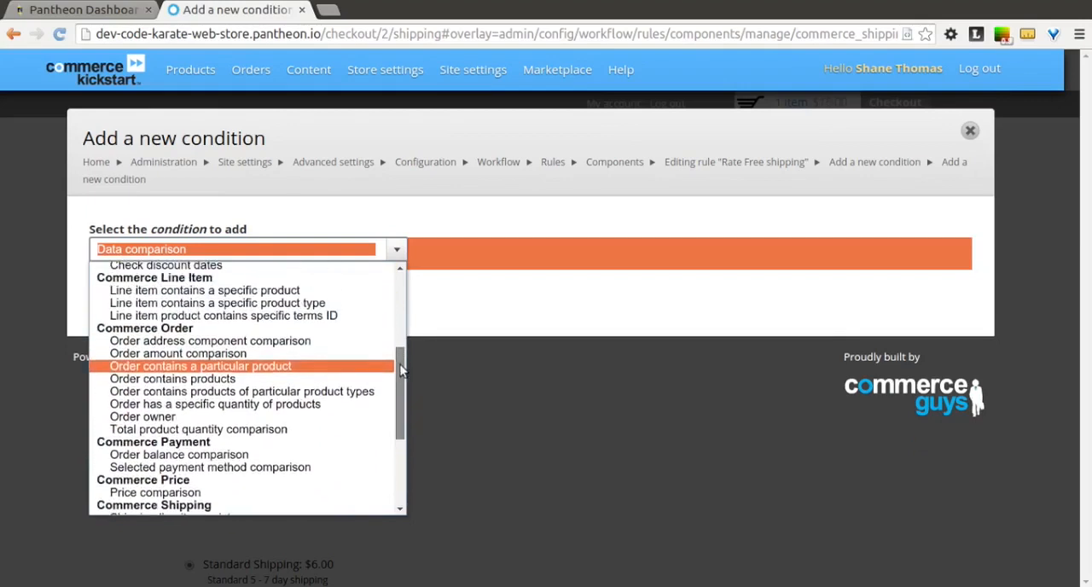
click(269, 354)
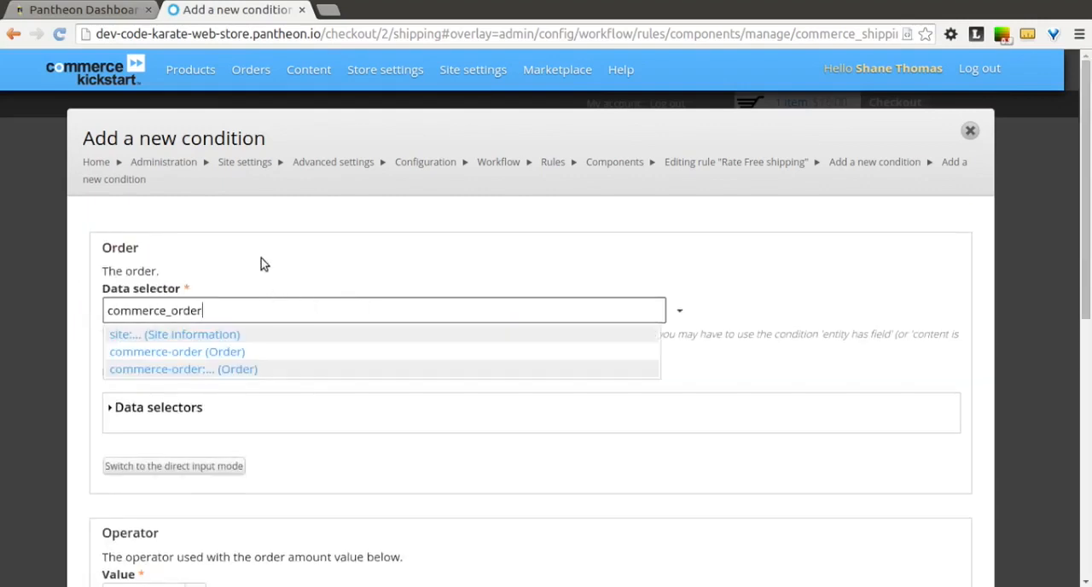
click(260, 256)
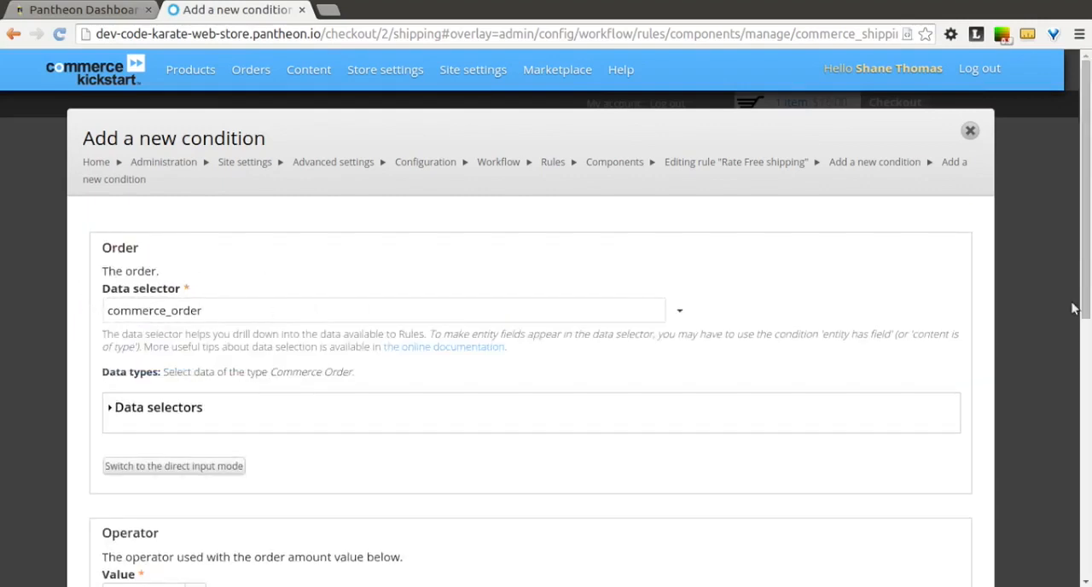
Set the condition's operator to greater than with an order amount of 25 USD and save the condition.
drag(1088, 248, 1088, 418)
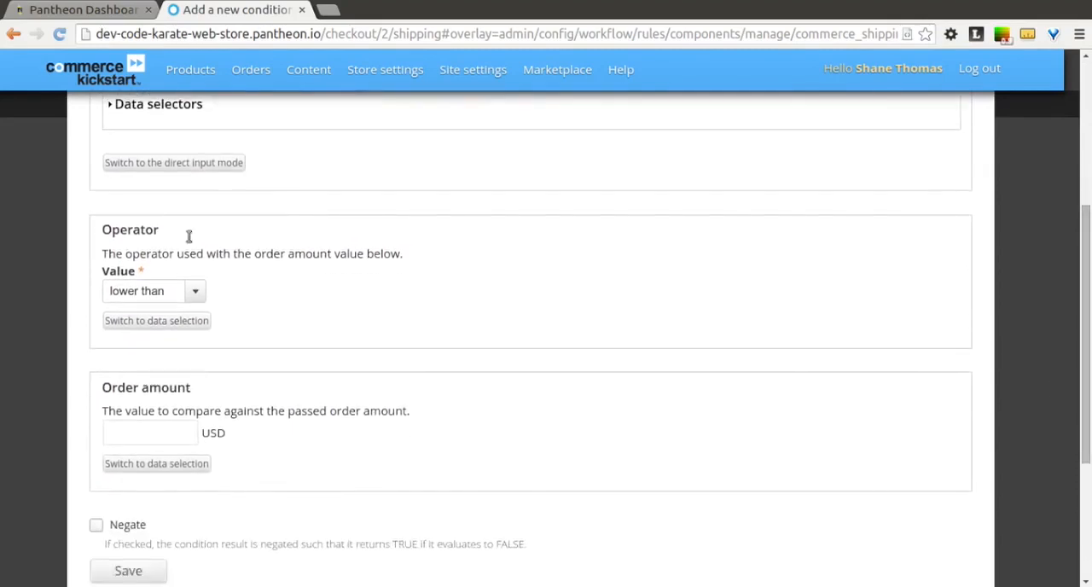
click(196, 293)
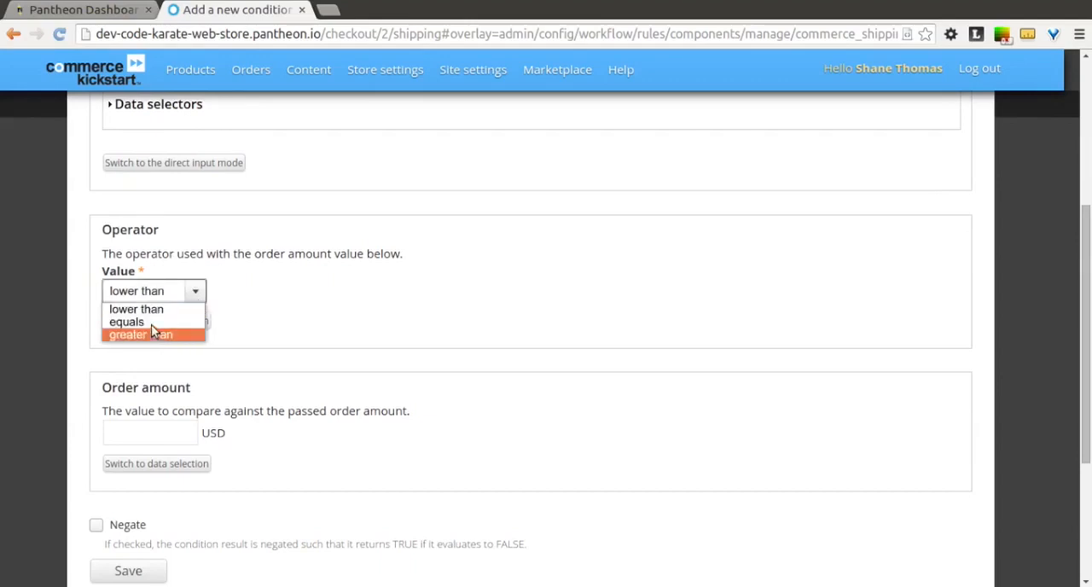
click(180, 335)
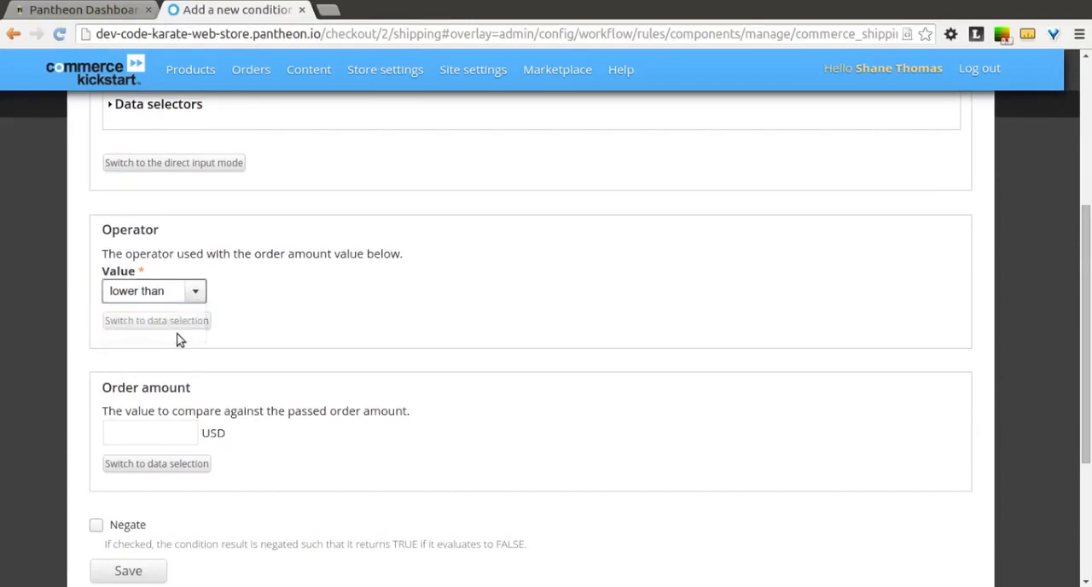
click(164, 435)
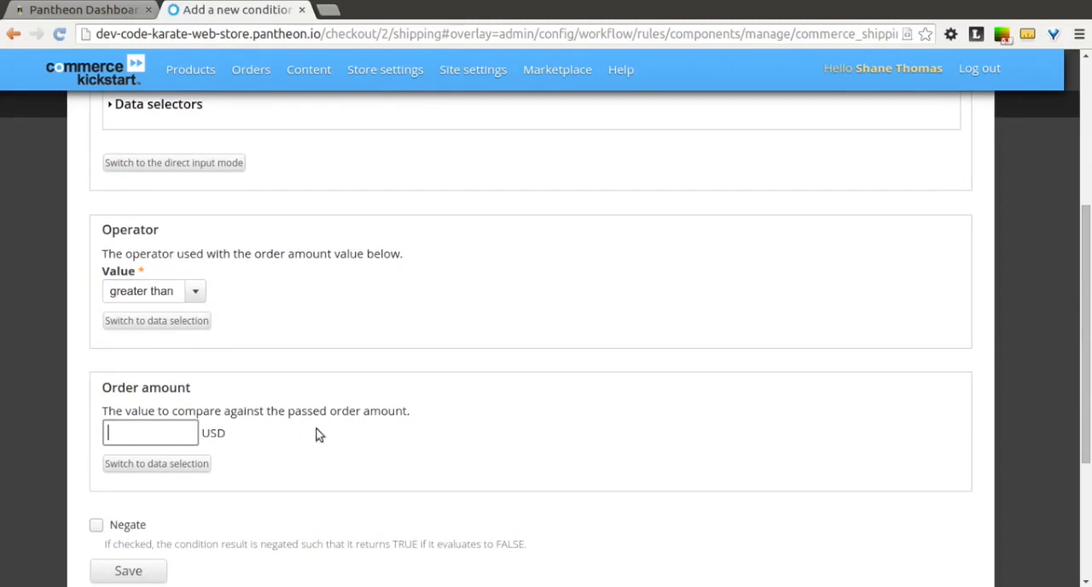
text(25)
click(443, 391)
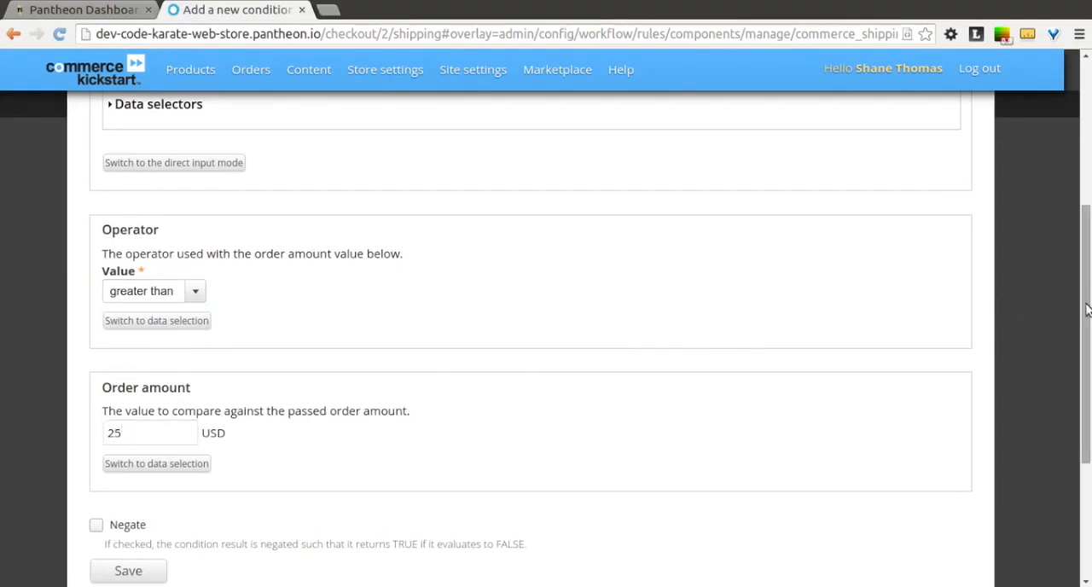
scroll(1086, 309, up, 2)
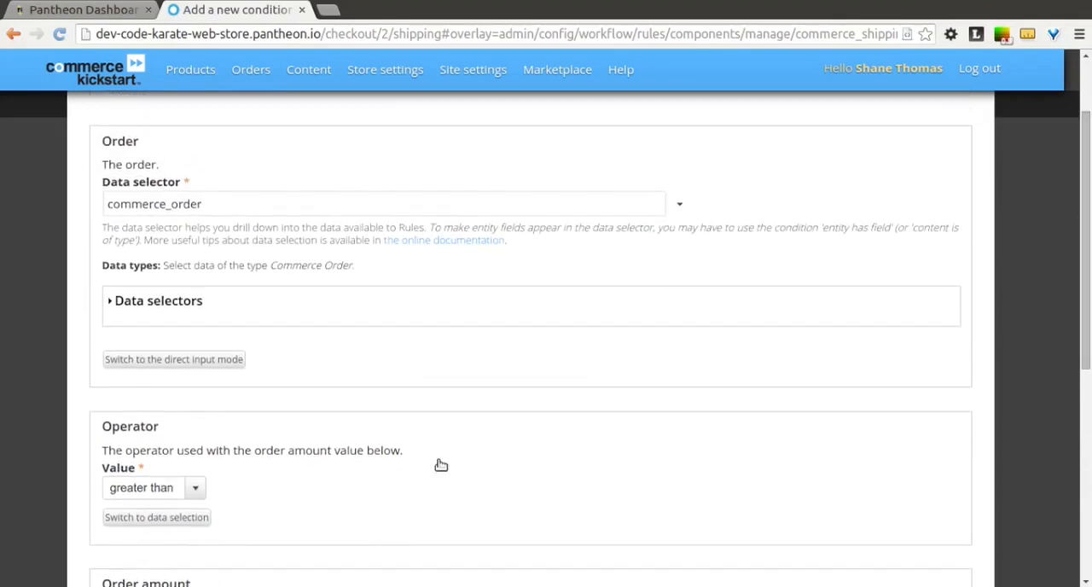
drag(1088, 358, 1088, 515)
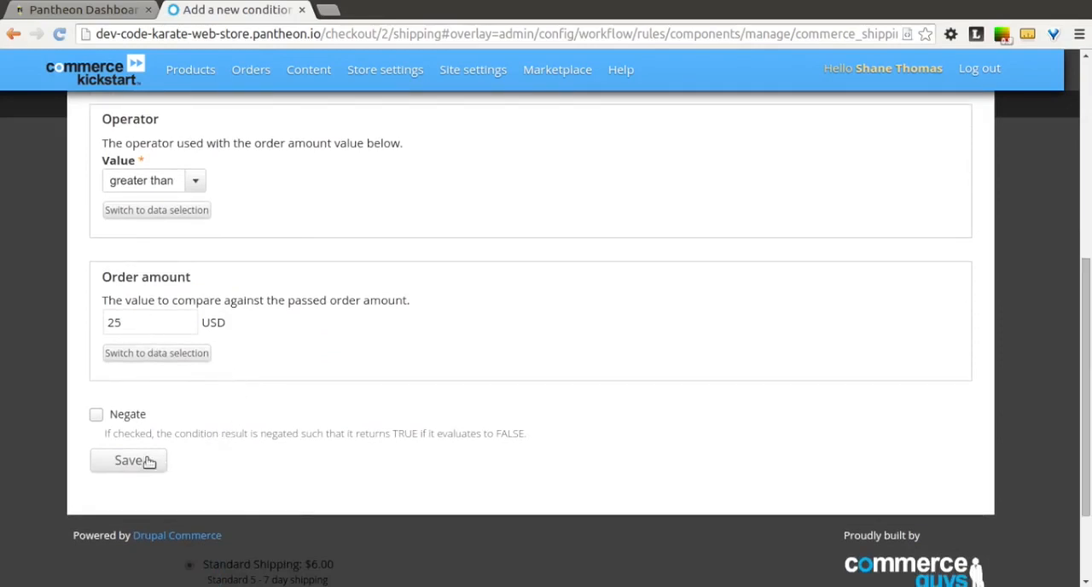
click(121, 463)
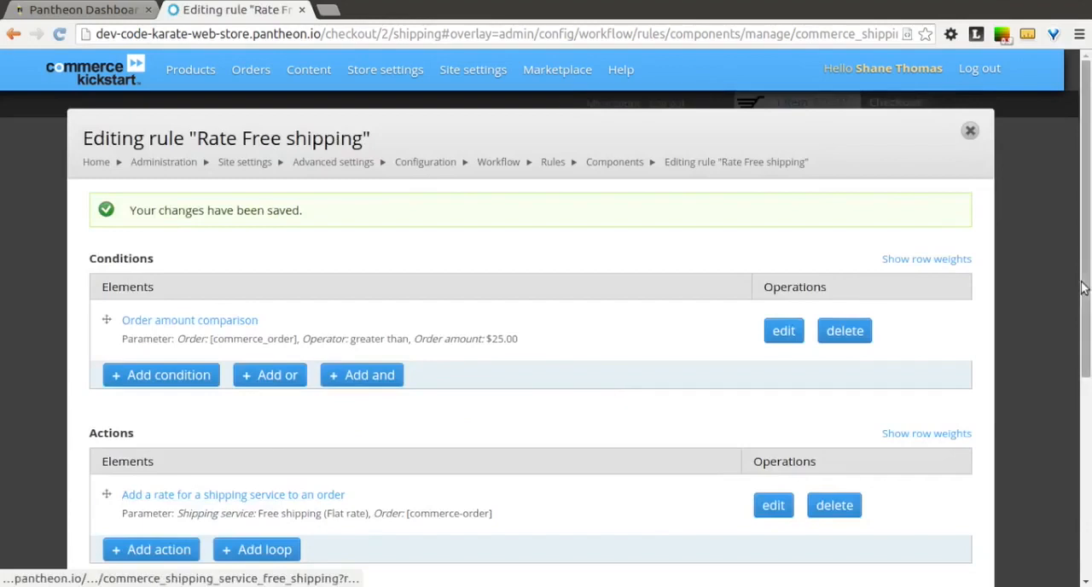
Save the Free shipping rate rule and close the overlay to return to the checkout's shipping options.
drag(1089, 241, 1089, 273)
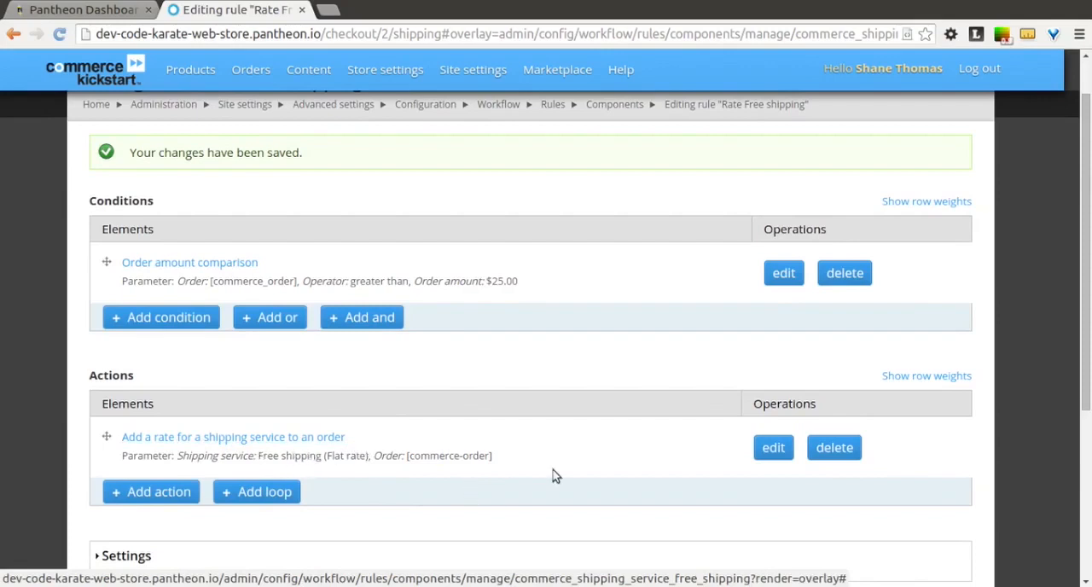
scroll(338, 375, down, 2)
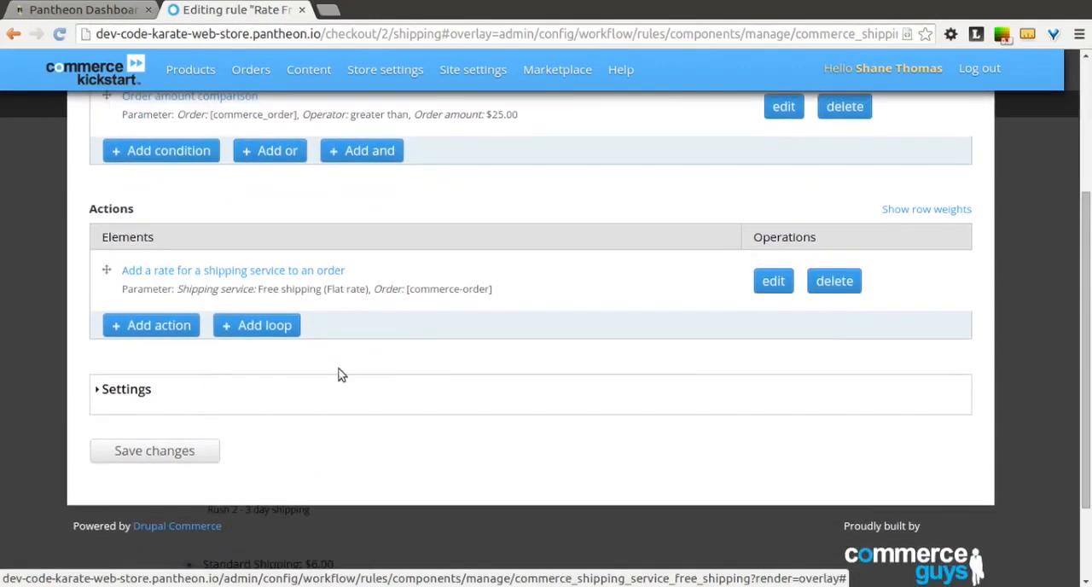
click(202, 450)
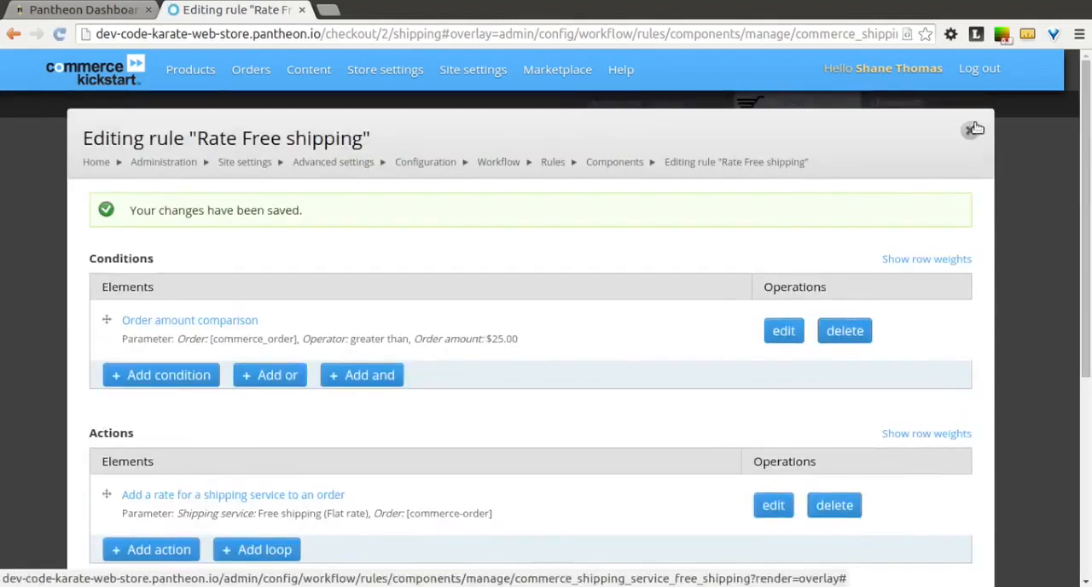
click(969, 131)
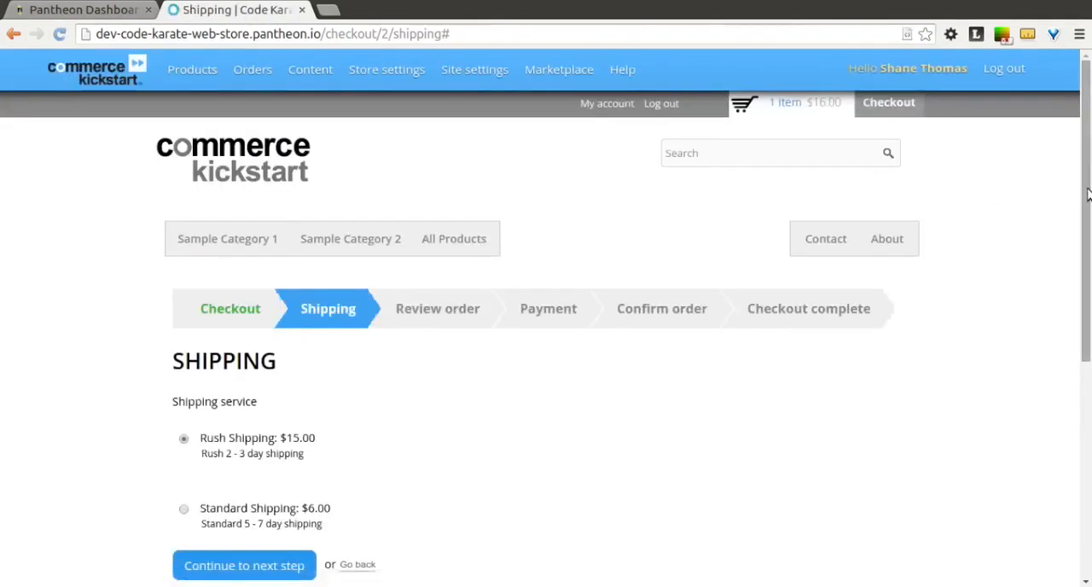
scroll(1088, 198, down, 1)
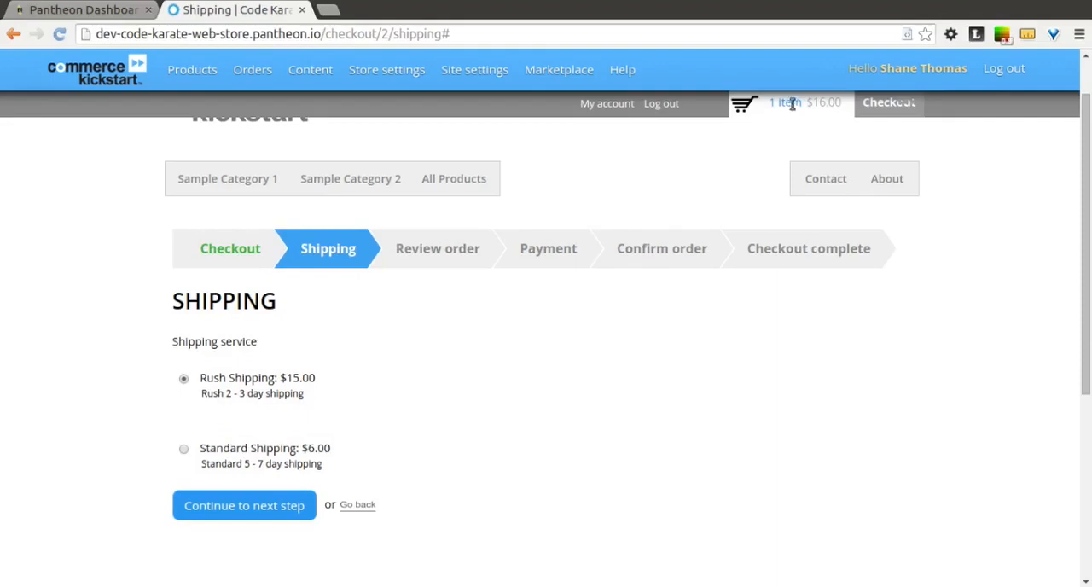
Open the shopping cart, set the sample1 product's quantity to 2 and update the cart.
click(882, 109)
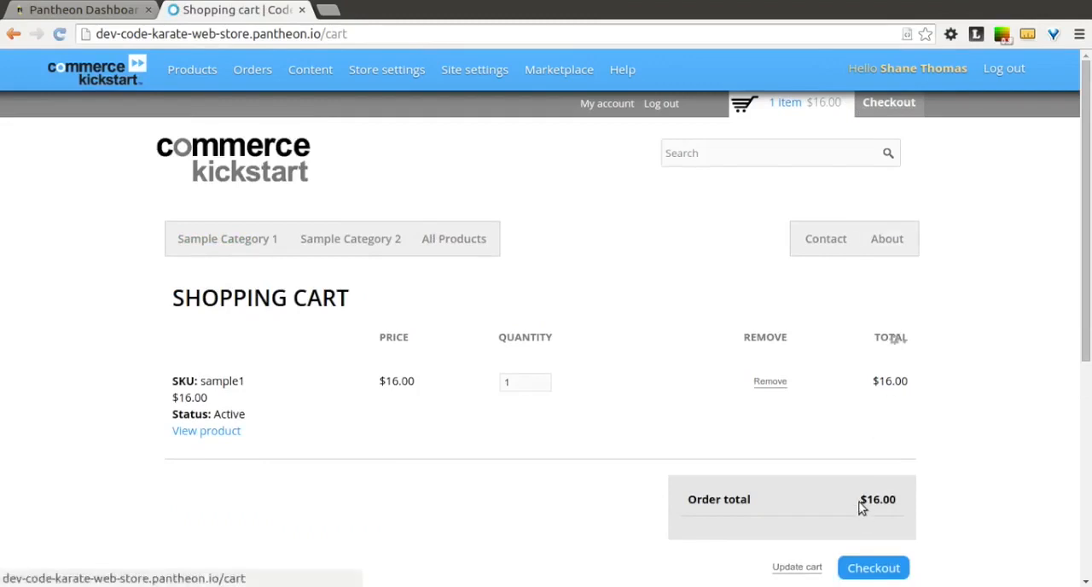
drag(1086, 346, 1087, 349)
scroll(1087, 349, down, 1)
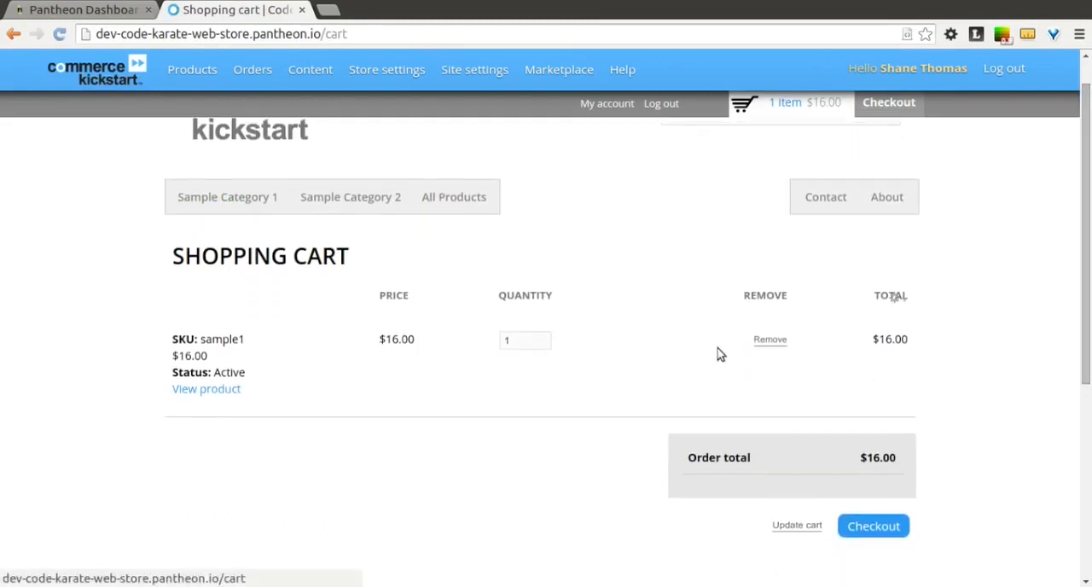
click(545, 347)
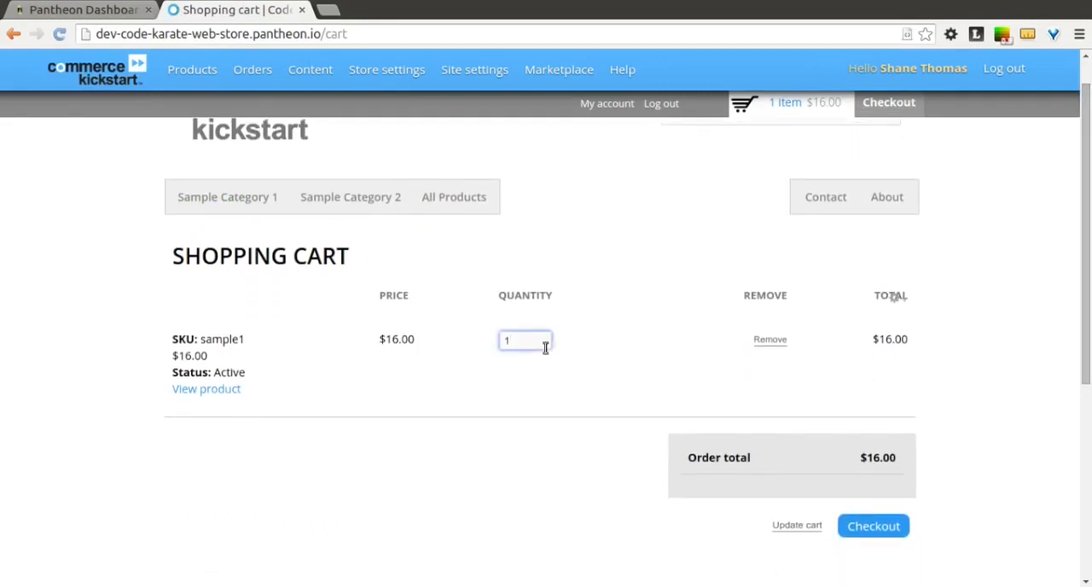
click(482, 377)
click(789, 527)
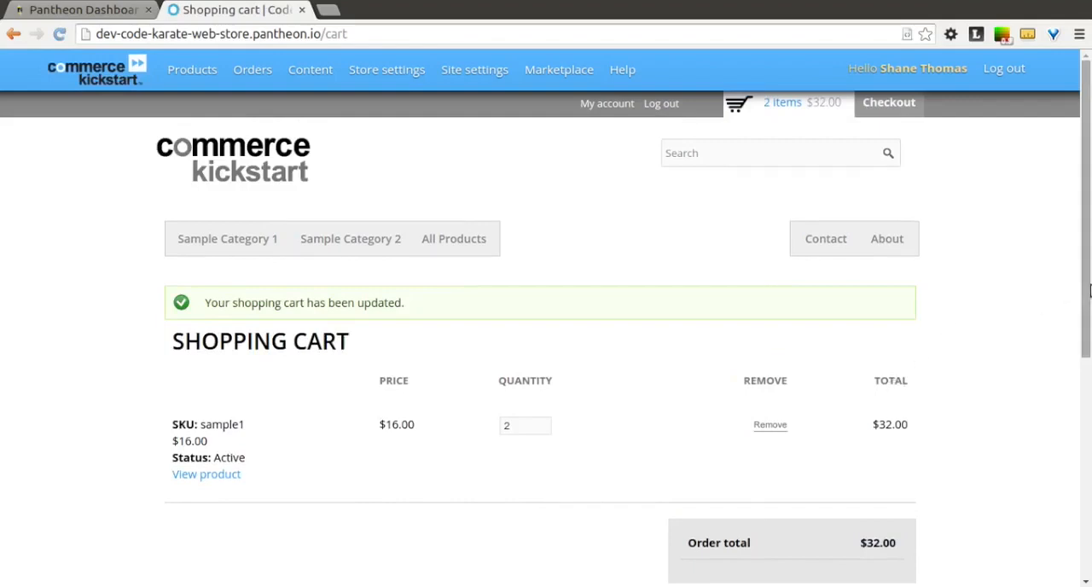
Check out the updated cart with the prefilled billing and shipping addresses and continue to the shipping service selection.
drag(1089, 294, 1089, 396)
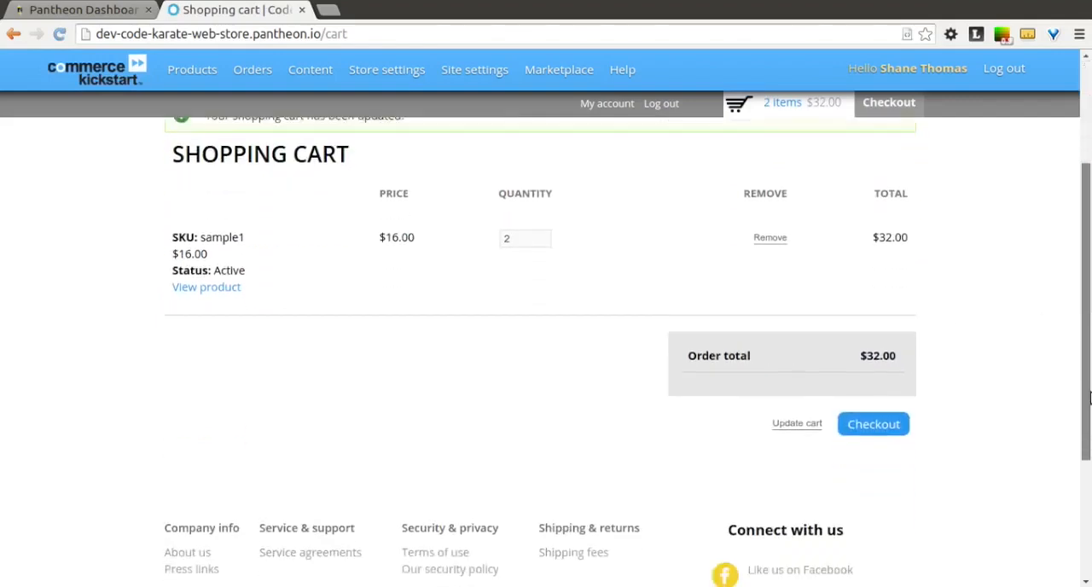
click(885, 416)
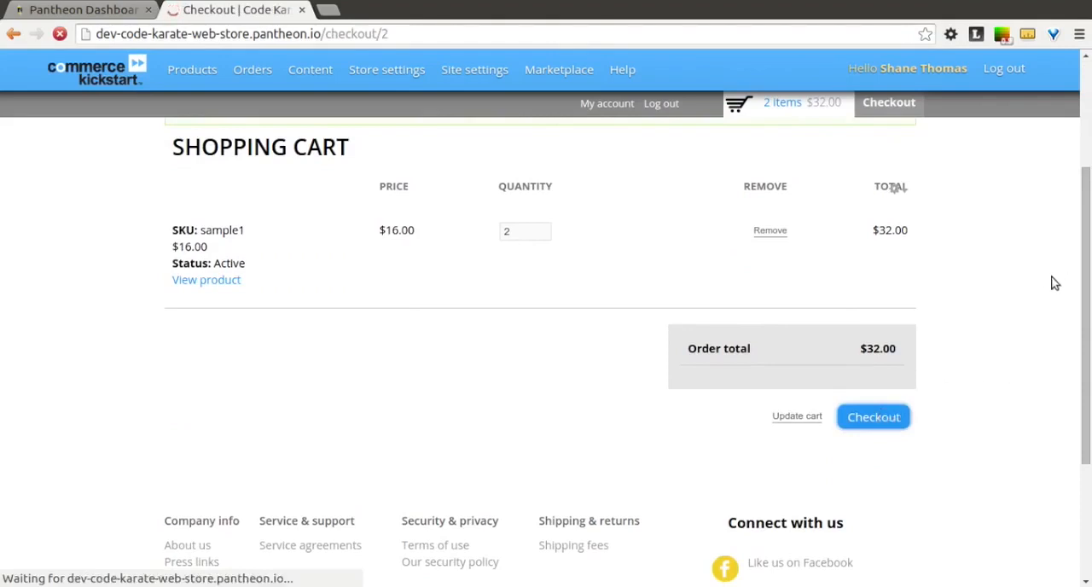
drag(1085, 201, 1085, 394)
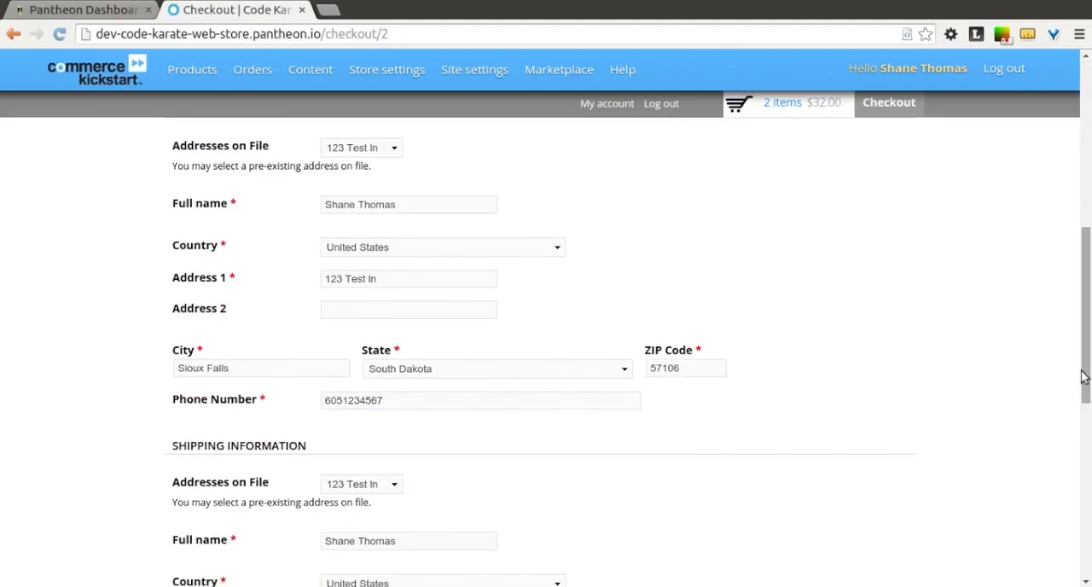
scroll(1083, 375, down, 6)
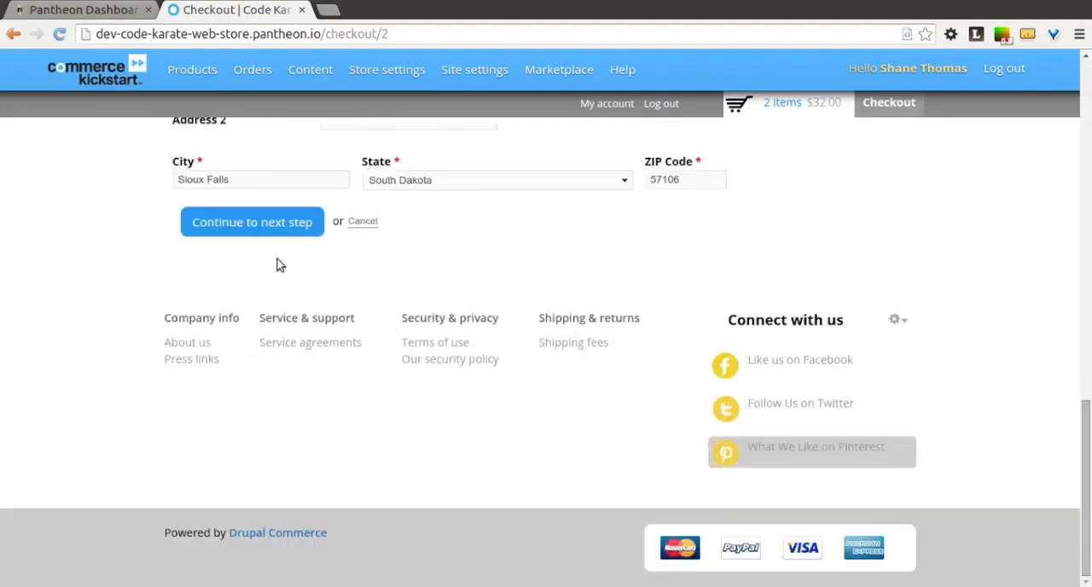
click(255, 227)
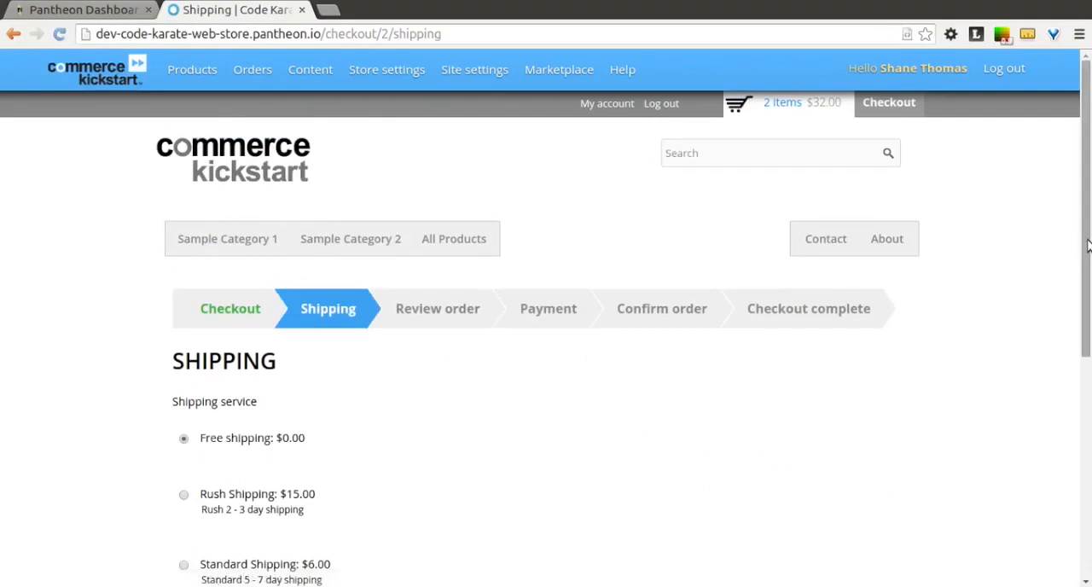
scroll(1088, 245, down, 2)
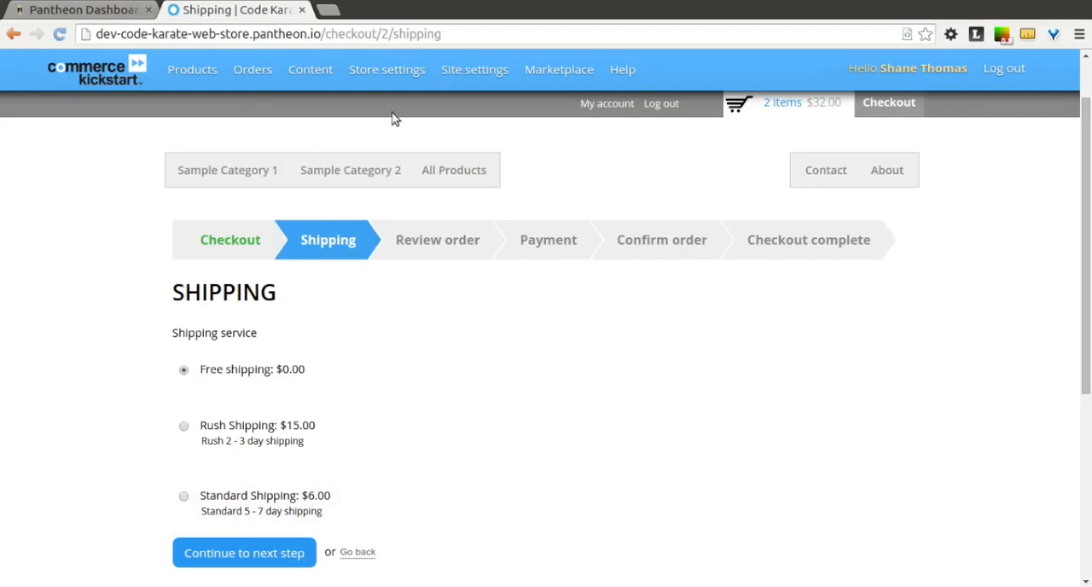
Open the store's shipping services configuration and the component rule of the Free shipping service.
mouse_move(384, 77)
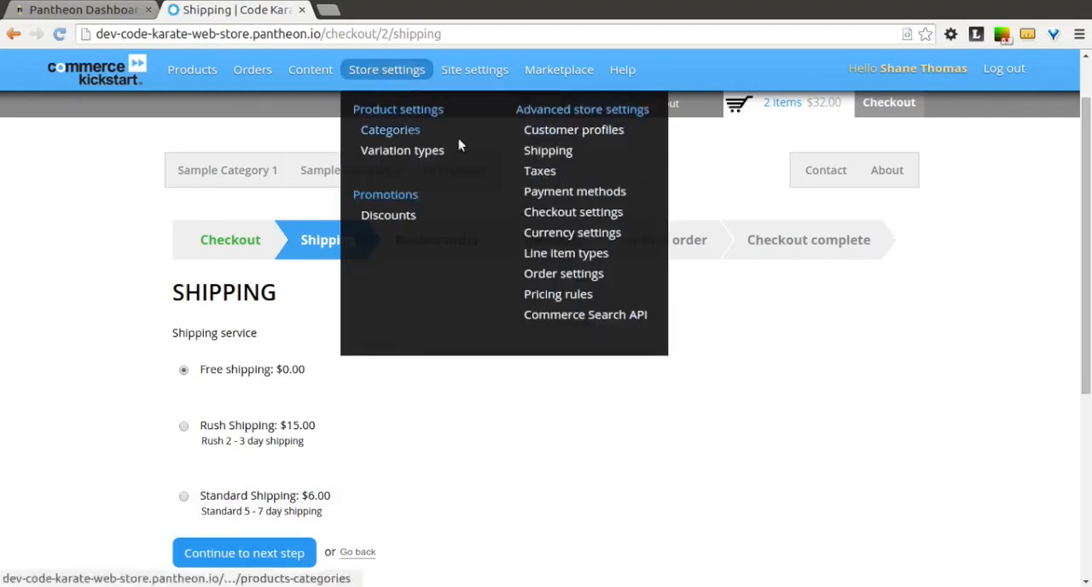
click(541, 154)
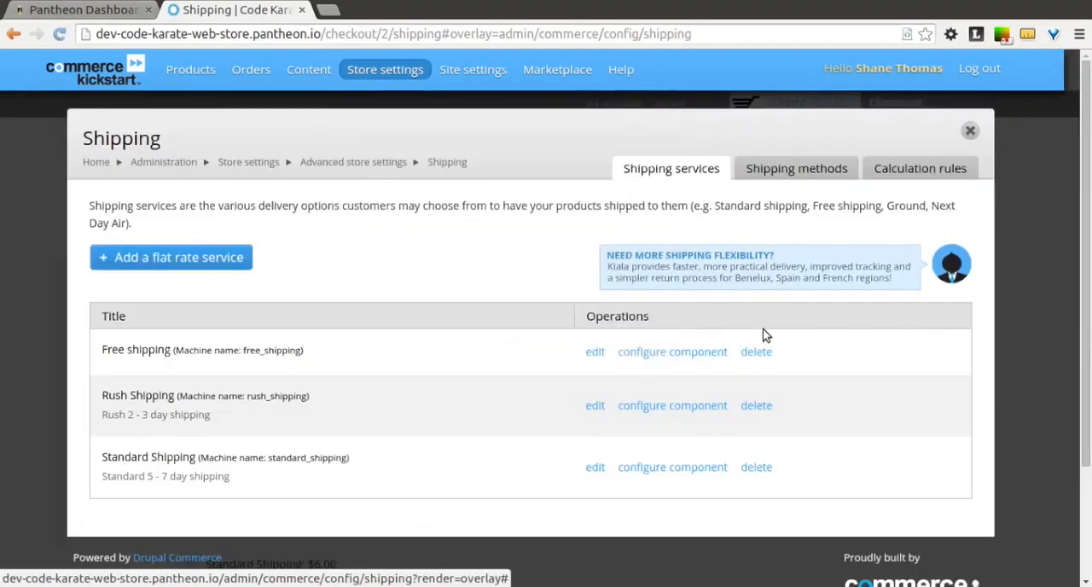
click(691, 353)
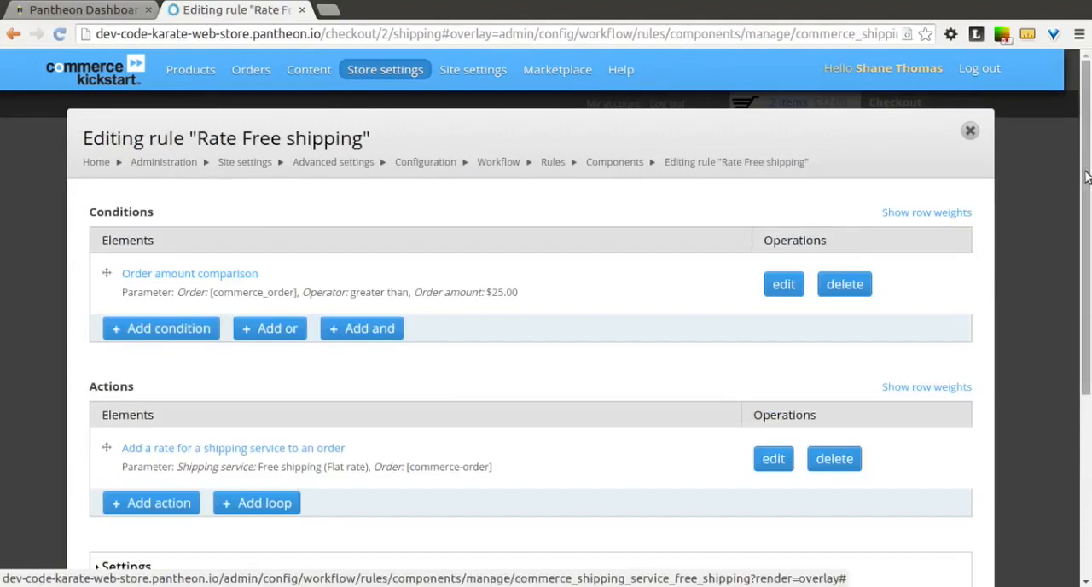
Open the rule's Order amount comparison condition and review its available operators and order amount without changing them.
scroll(1085, 176, down, 1)
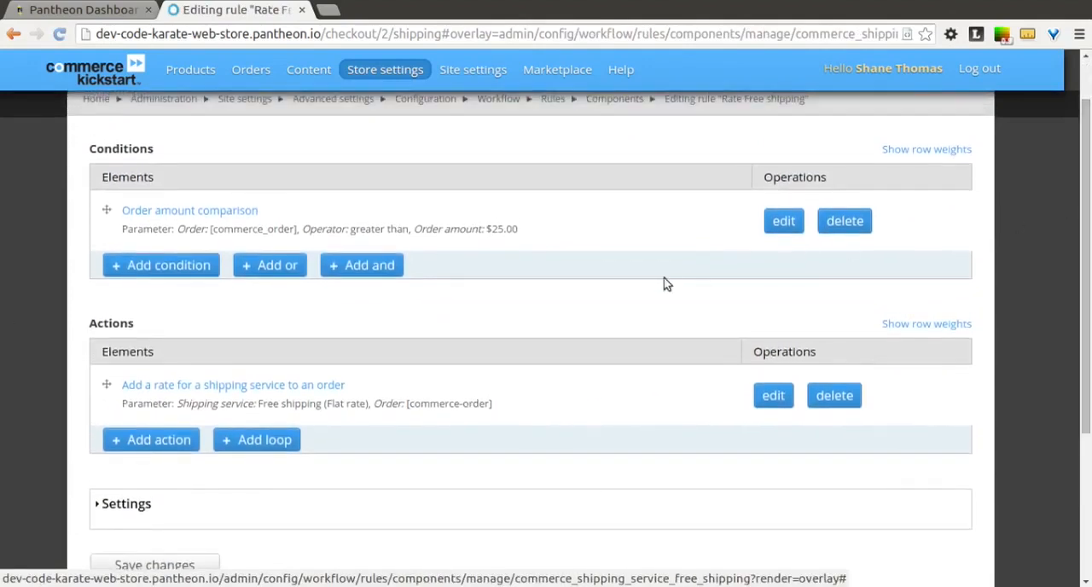
click(224, 210)
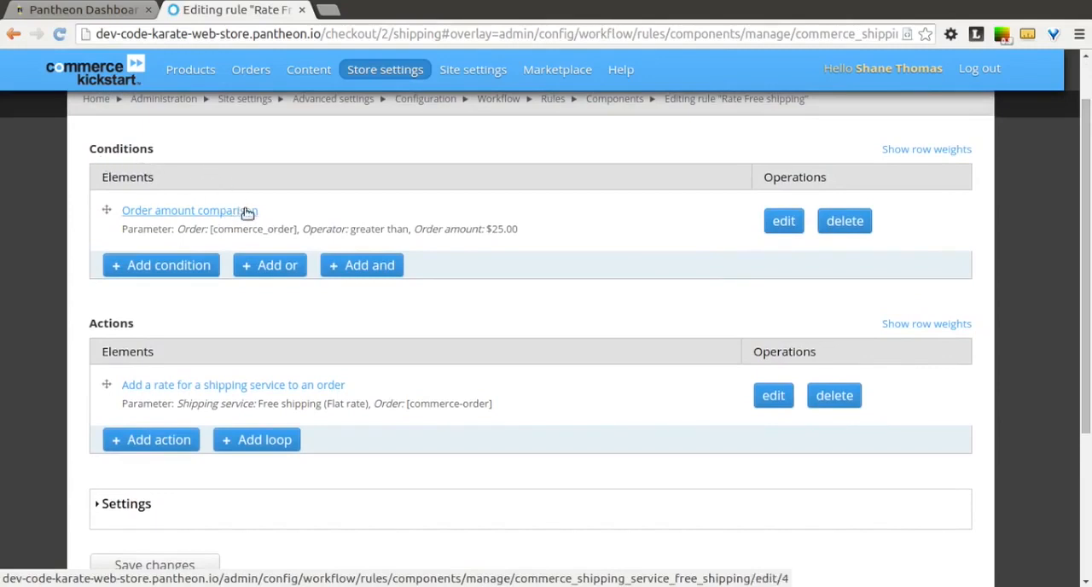
click(247, 212)
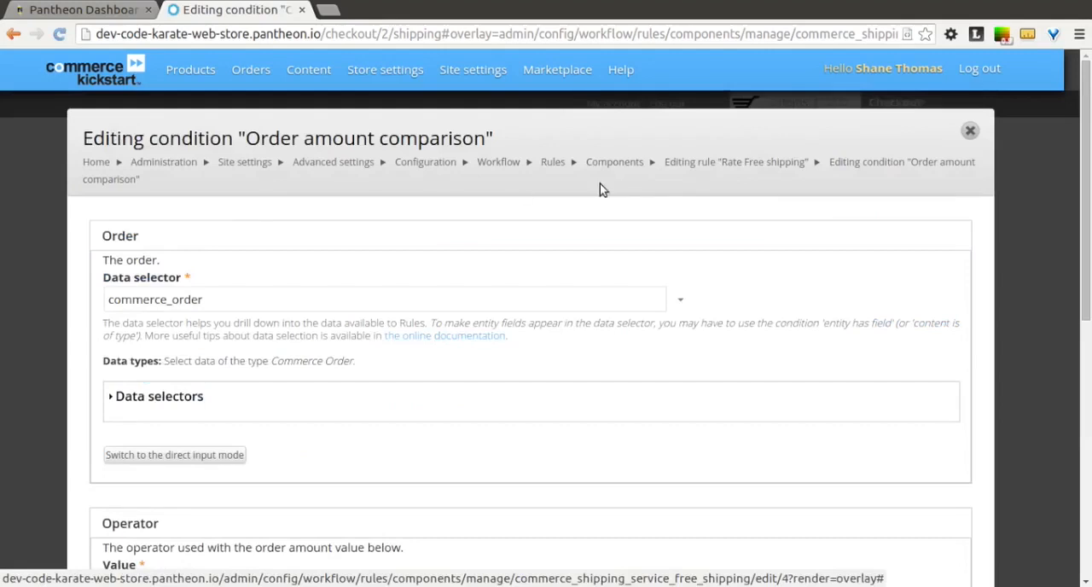
drag(1088, 176, 1088, 222)
scroll(262, 463, down, 5)
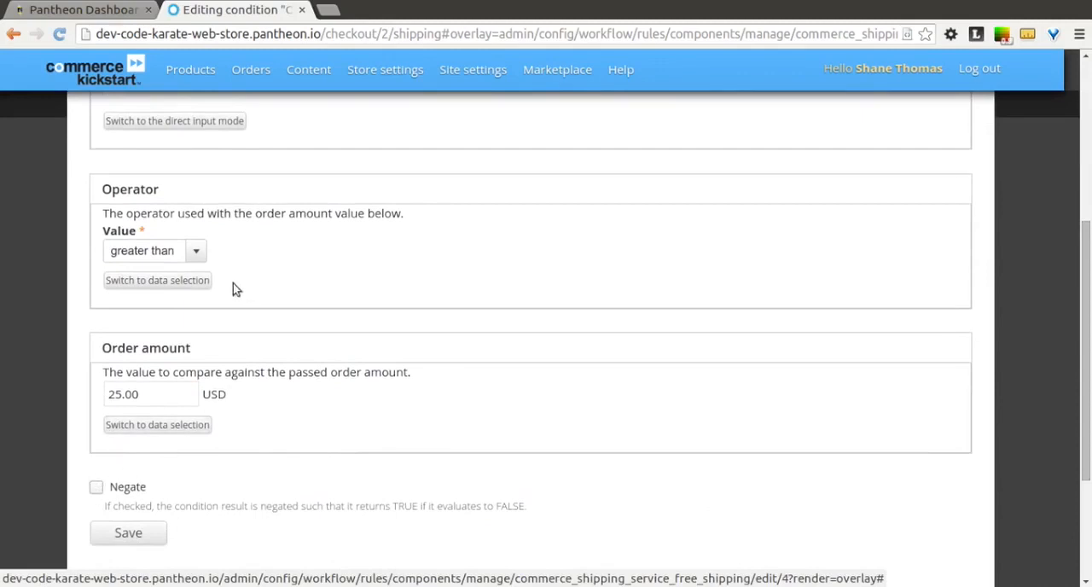
click(195, 254)
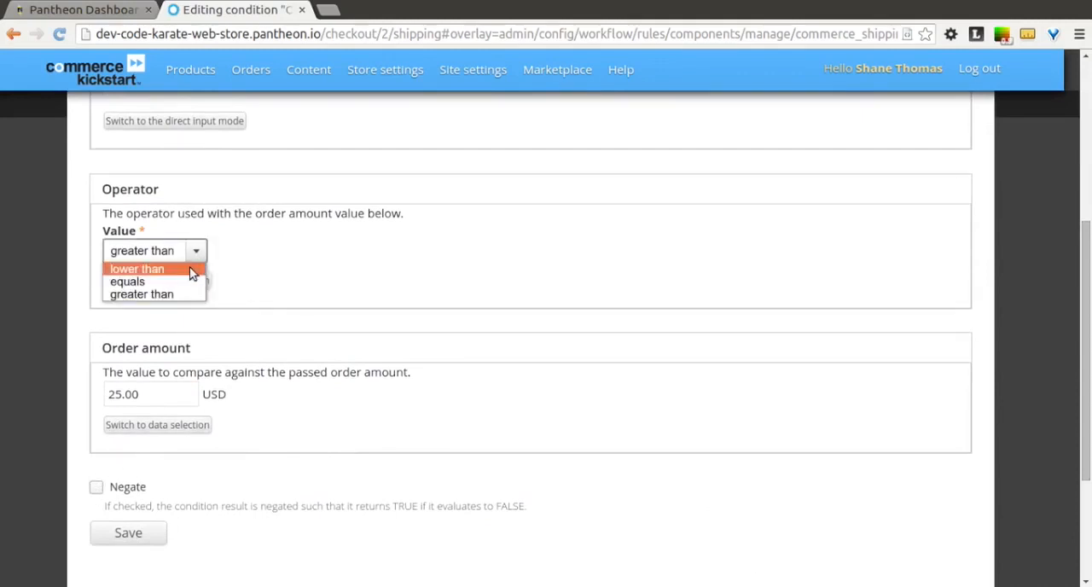
click(349, 242)
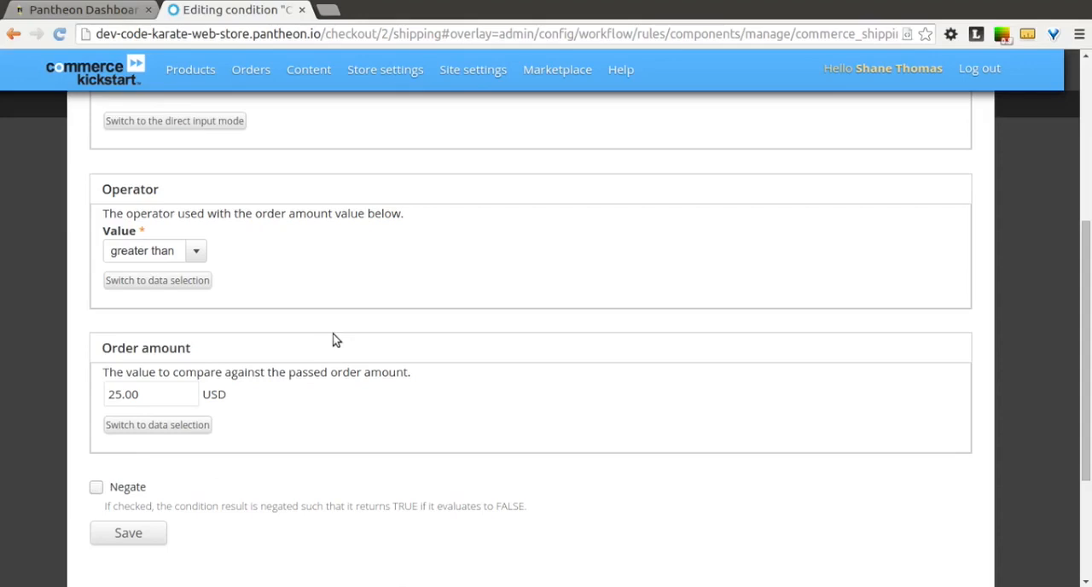
drag(1086, 314, 765, 23)
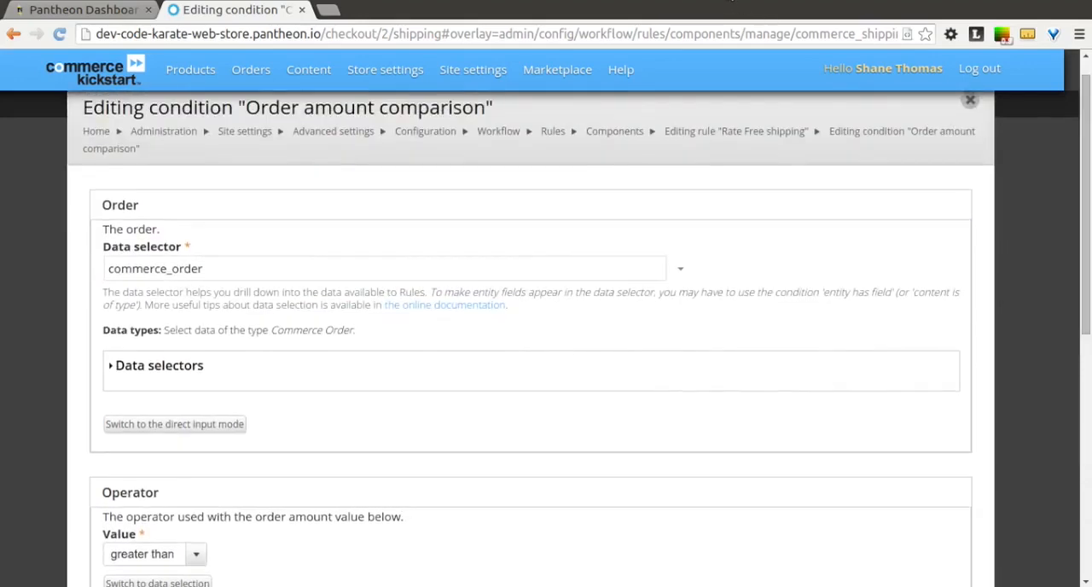
click(732, 3)
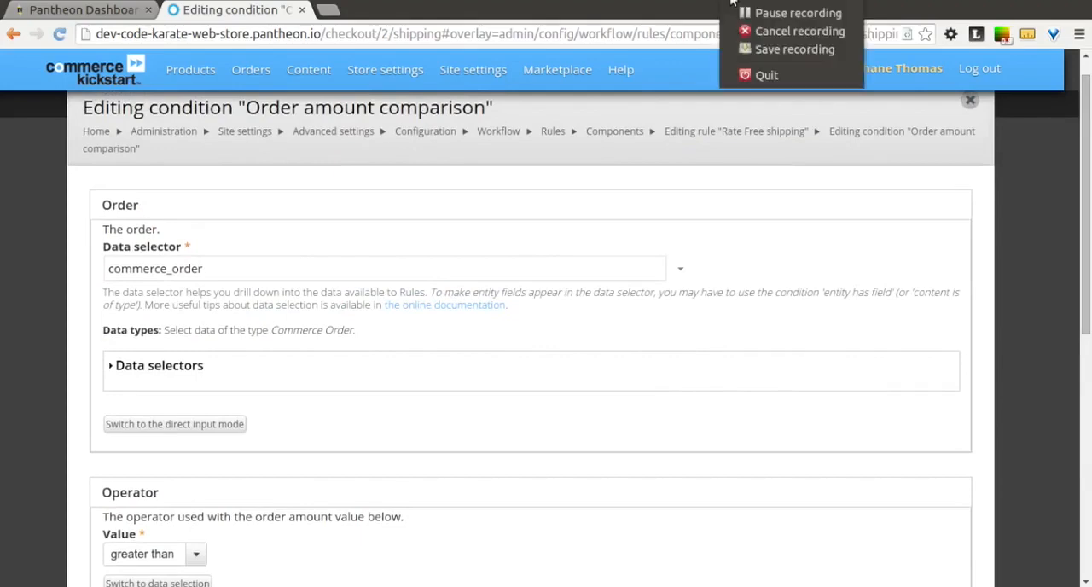